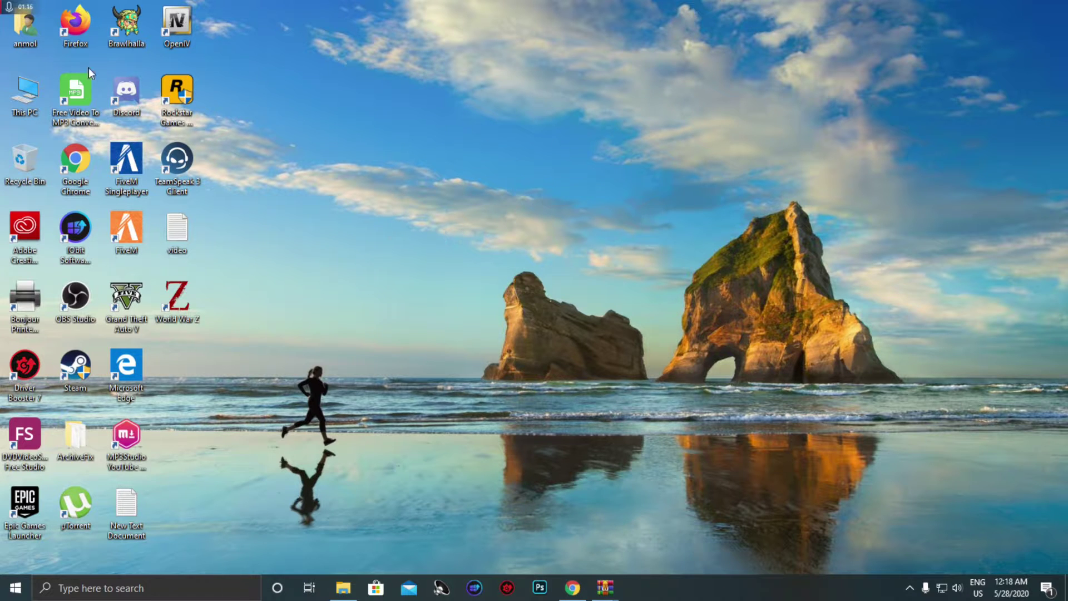
# Open the GTAV folder inside Games on New Volume (D:) and look through its files.
pyautogui.doubleClick(25, 93)
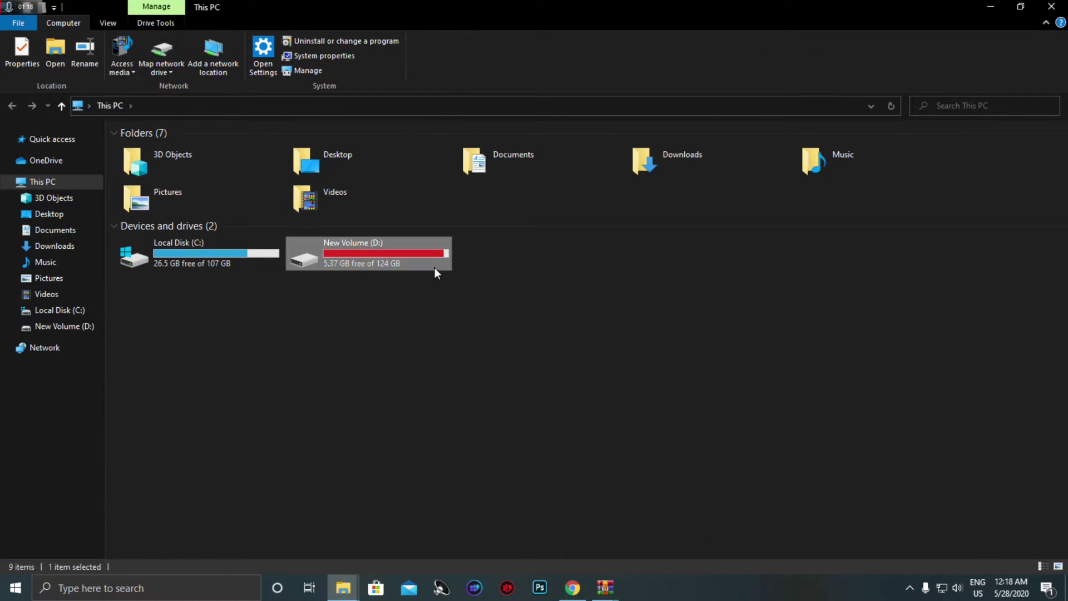
pyautogui.doubleClick(435, 269)
pyautogui.doubleClick(180, 149)
pyautogui.doubleClick(181, 154)
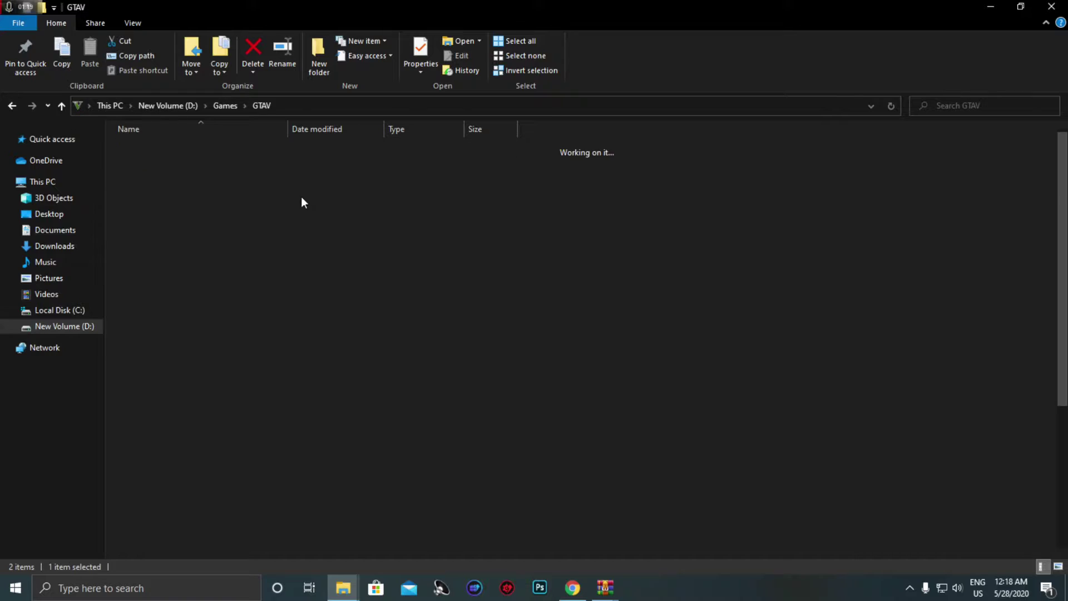
pyautogui.scroll(-5, 672, 281)
pyautogui.scroll(5, 672, 285)
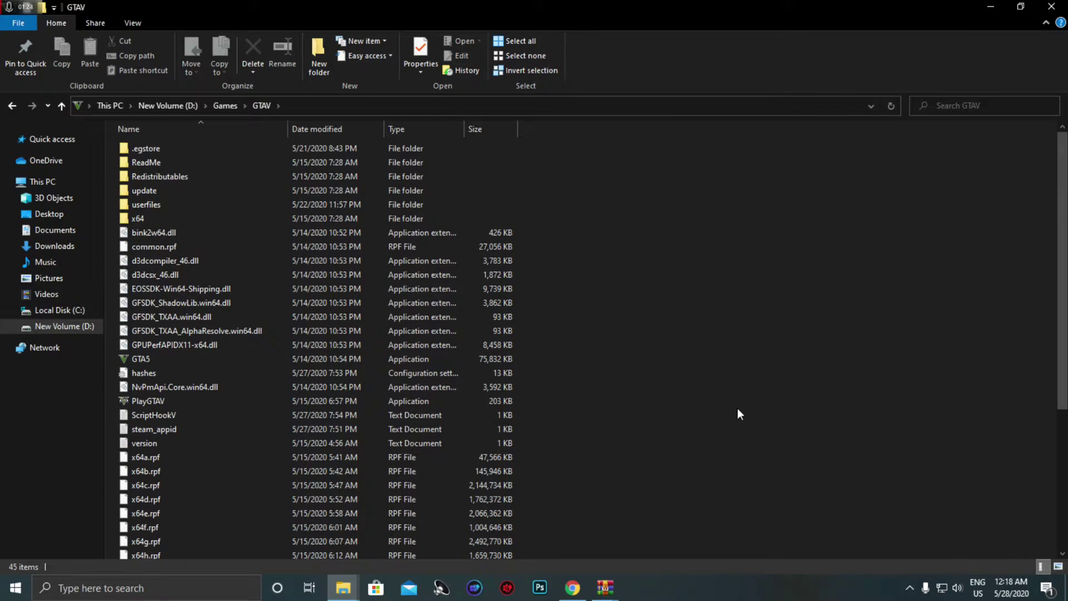
# Show the ScriptHookV_1.0.1868.4.zip archive beside the GTAV folder and select ScriptHookV.dll and dinput8.dll in its bin folder.
pyautogui.click(609, 588)
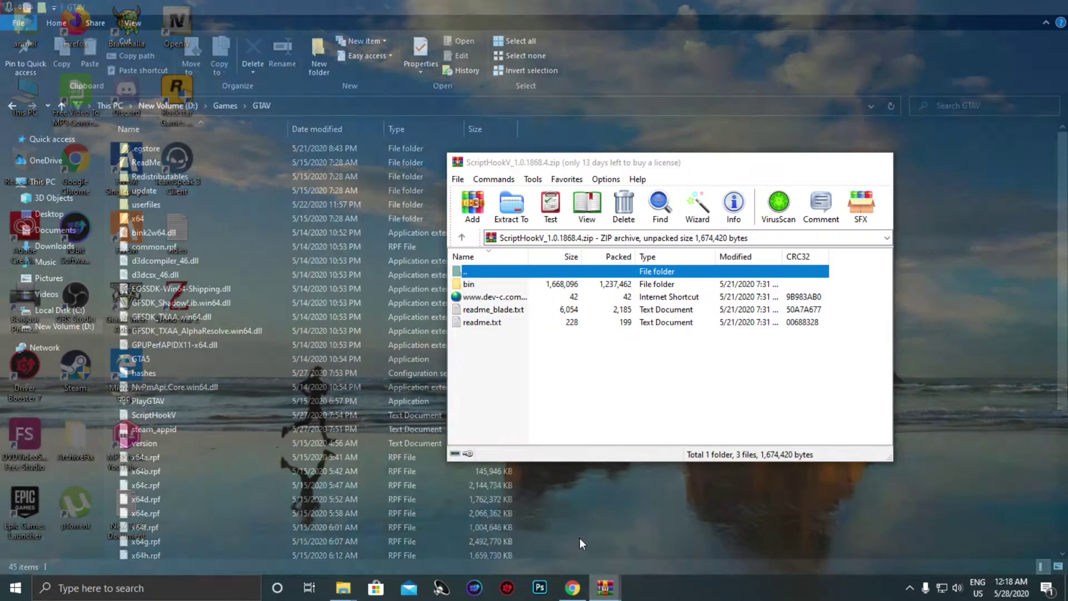
pyautogui.click(580, 538)
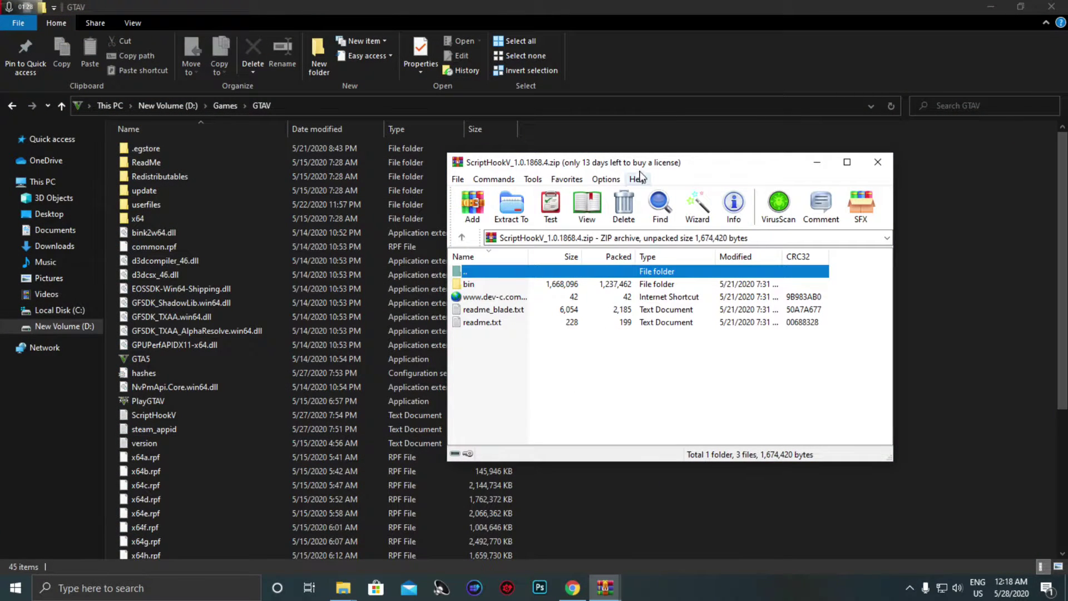
pyautogui.moveTo(688, 165); pyautogui.dragTo(715, 159)
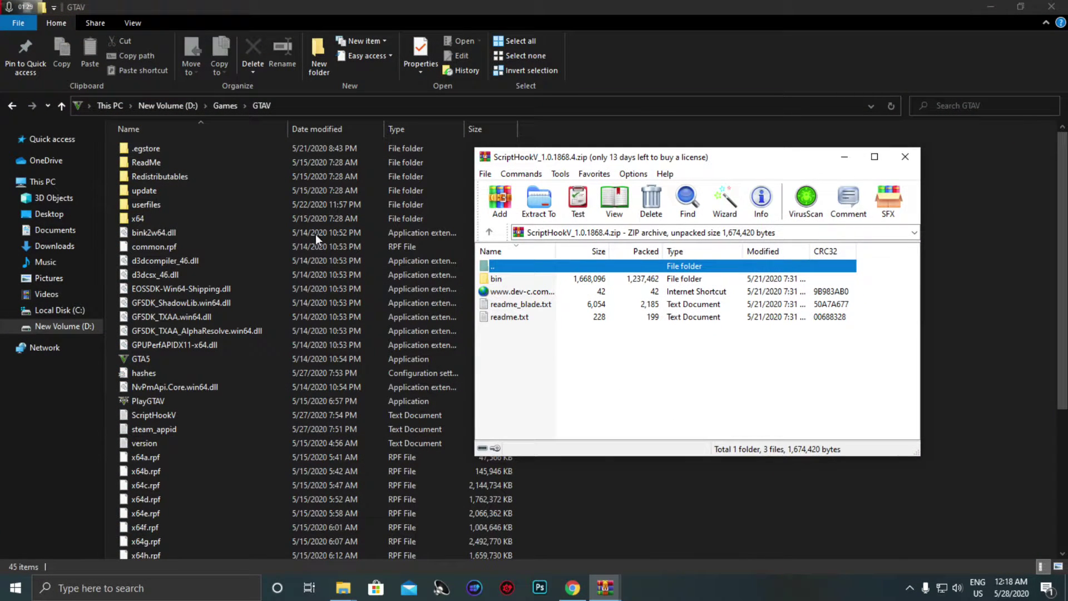
pyautogui.doubleClick(513, 279)
pyautogui.click(530, 282)
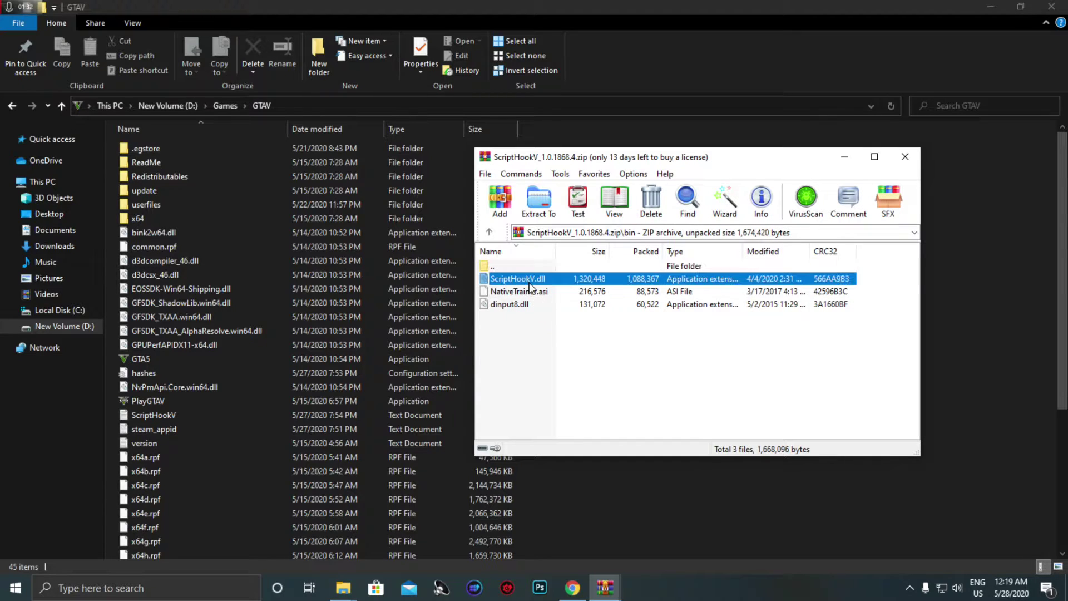
pyautogui.keyDown('ctrl'); pyautogui.click(529, 304); pyautogui.keyUp('ctrl')
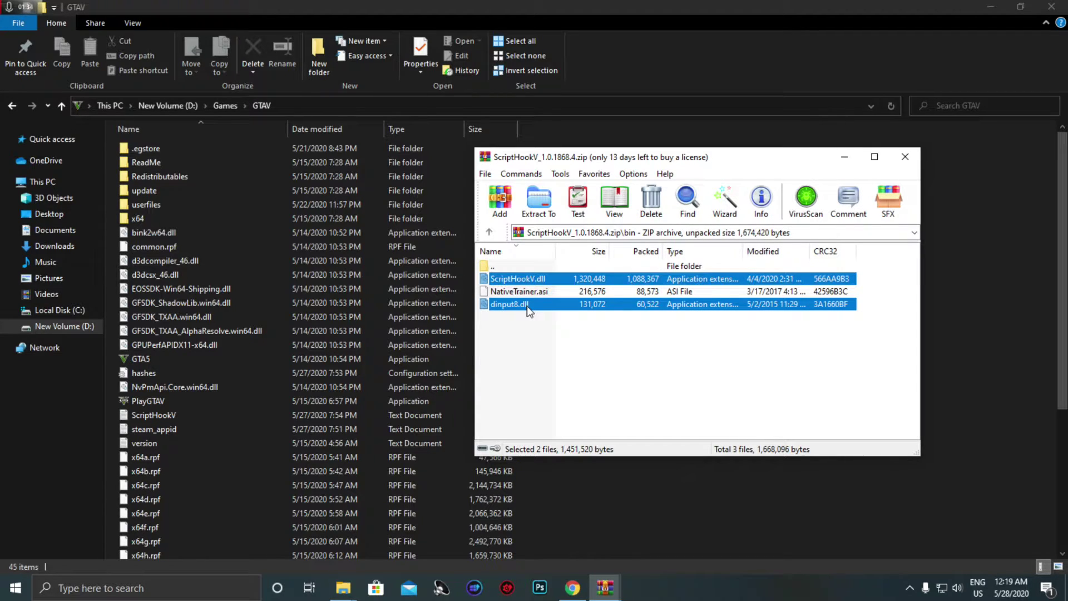
pyautogui.moveTo(670, 161); pyautogui.dragTo(724, 161)
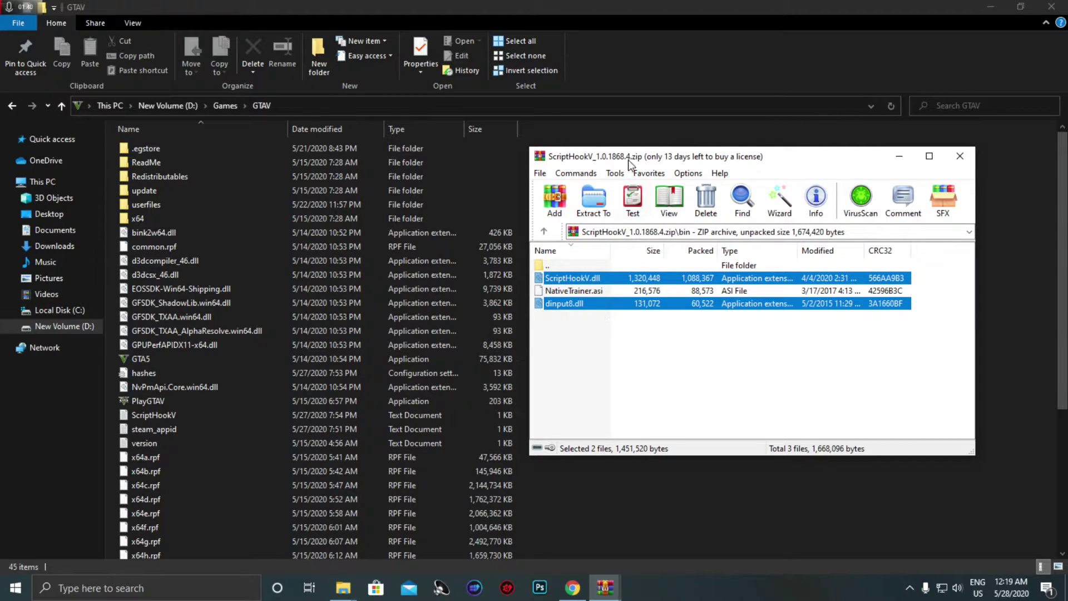
pyautogui.moveTo(638, 161); pyautogui.dragTo(704, 165)
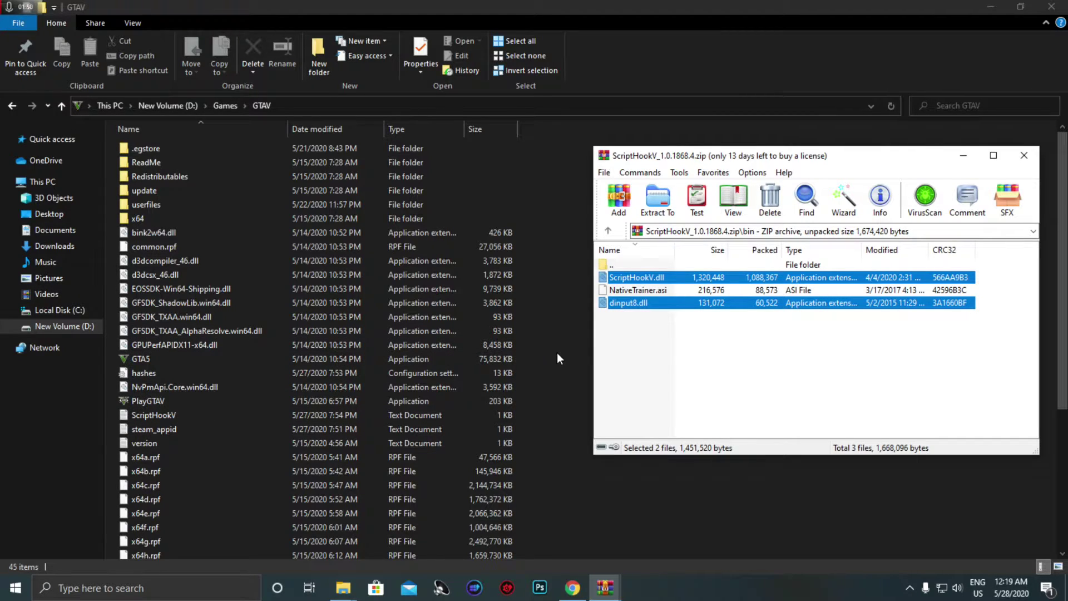
# Go back to the Games folder and reopen the GTAV folder.
pyautogui.click(12, 106)
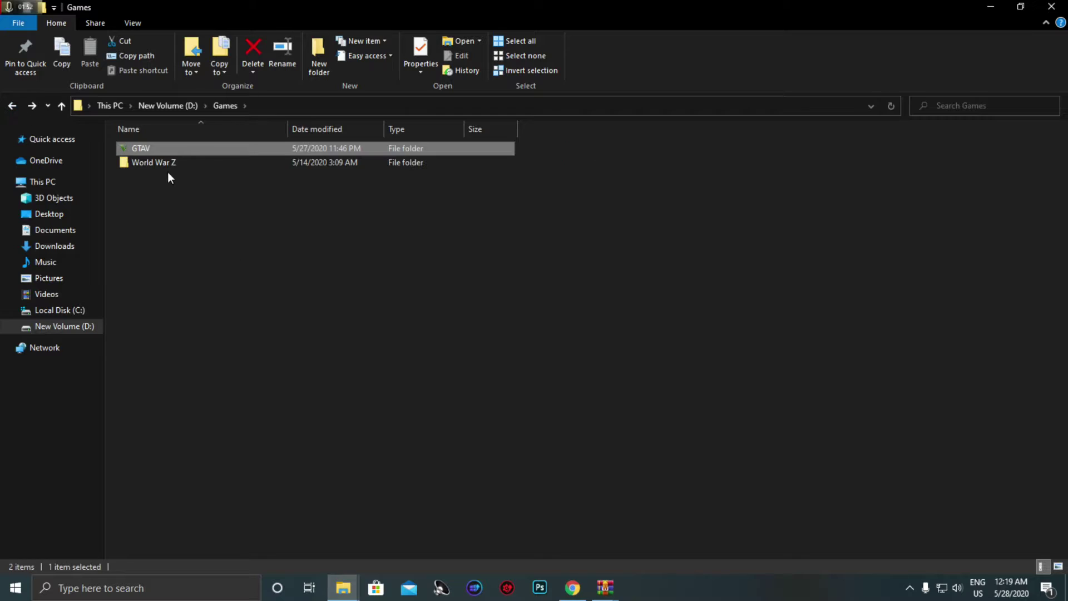
pyautogui.doubleClick(173, 148)
pyautogui.scroll(-2, 629, 278)
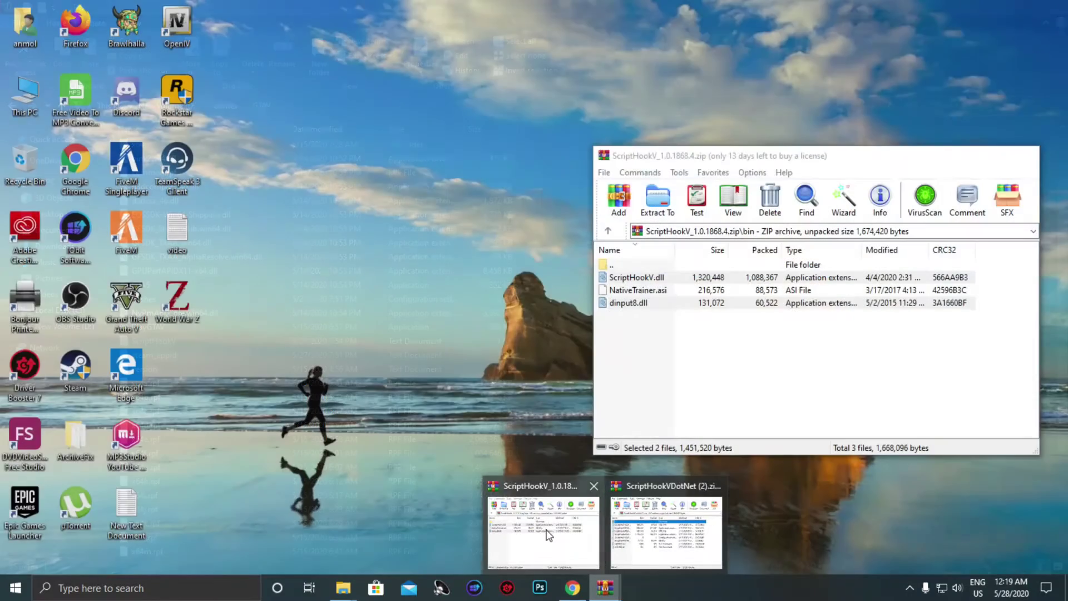
# View the contents of the ScriptHookVDotNet (2).zip archive beside the GTAV folder, leaving both archive windows minimised.
pyautogui.click(663, 535)
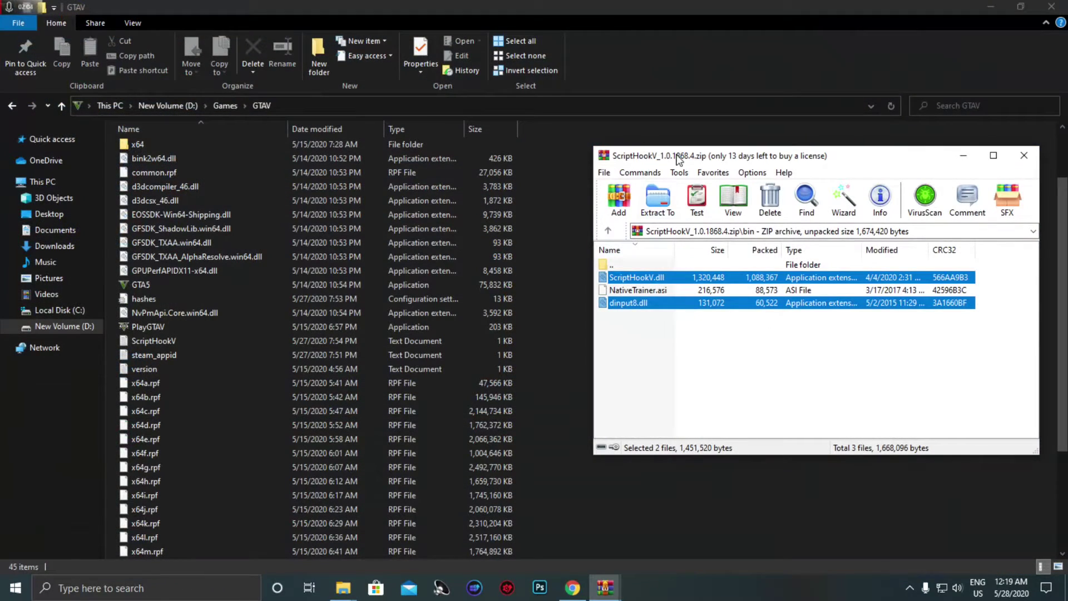
pyautogui.moveTo(678, 156); pyautogui.dragTo(658, 160)
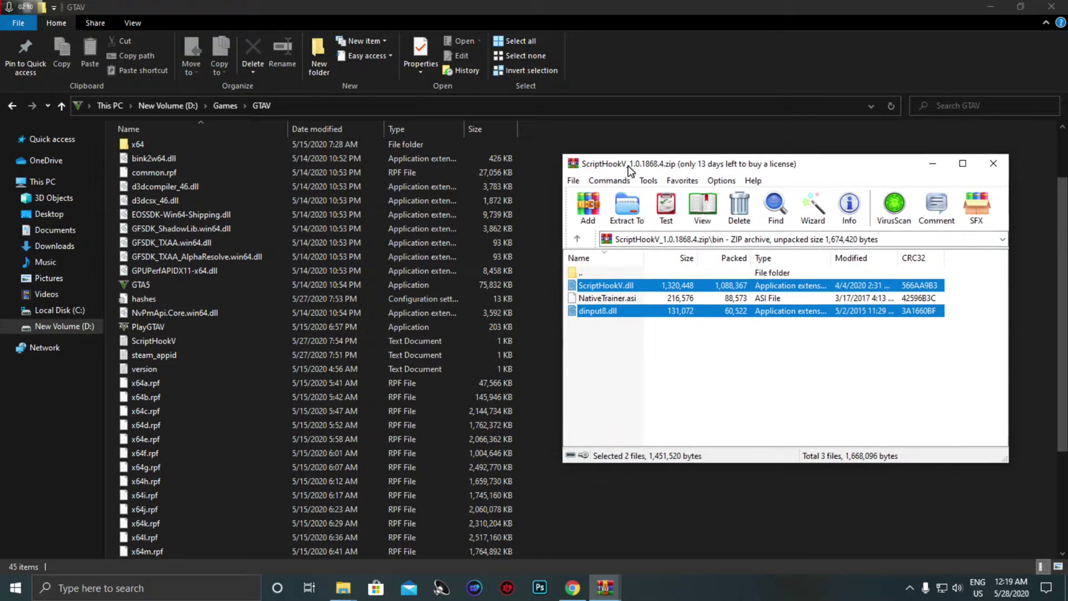
pyautogui.moveTo(642, 165); pyautogui.dragTo(630, 170)
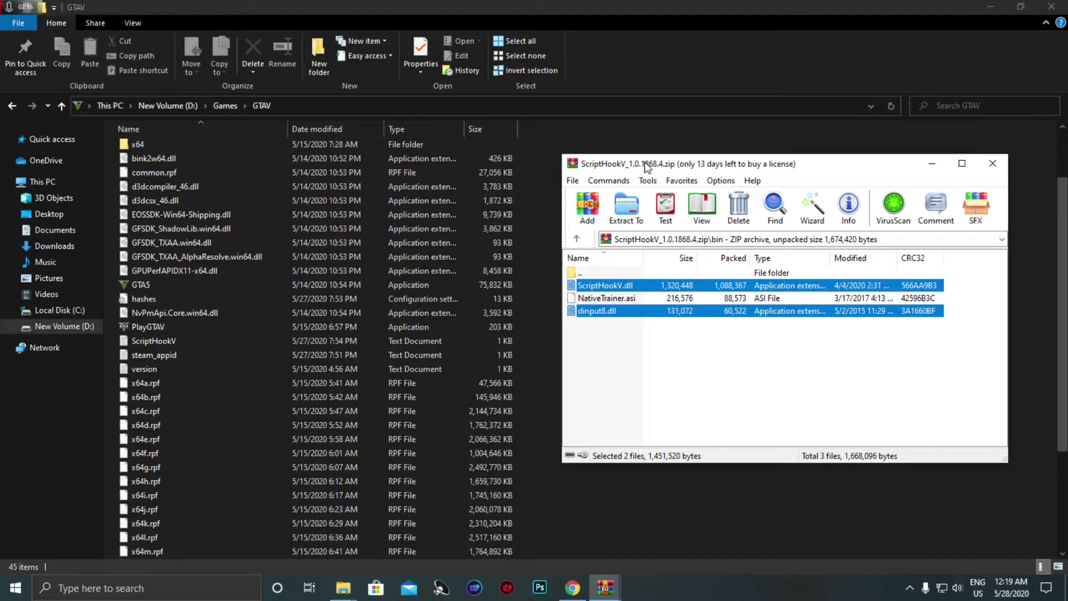
pyautogui.click(932, 163)
pyautogui.click(598, 593)
pyautogui.click(662, 523)
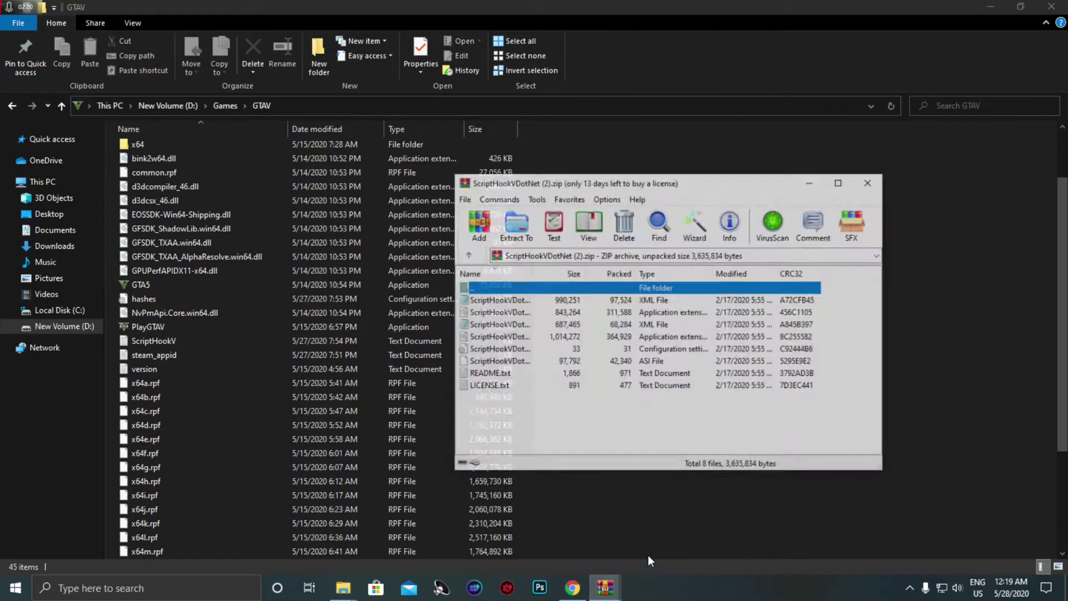
pyautogui.moveTo(576, 169); pyautogui.dragTo(623, 167)
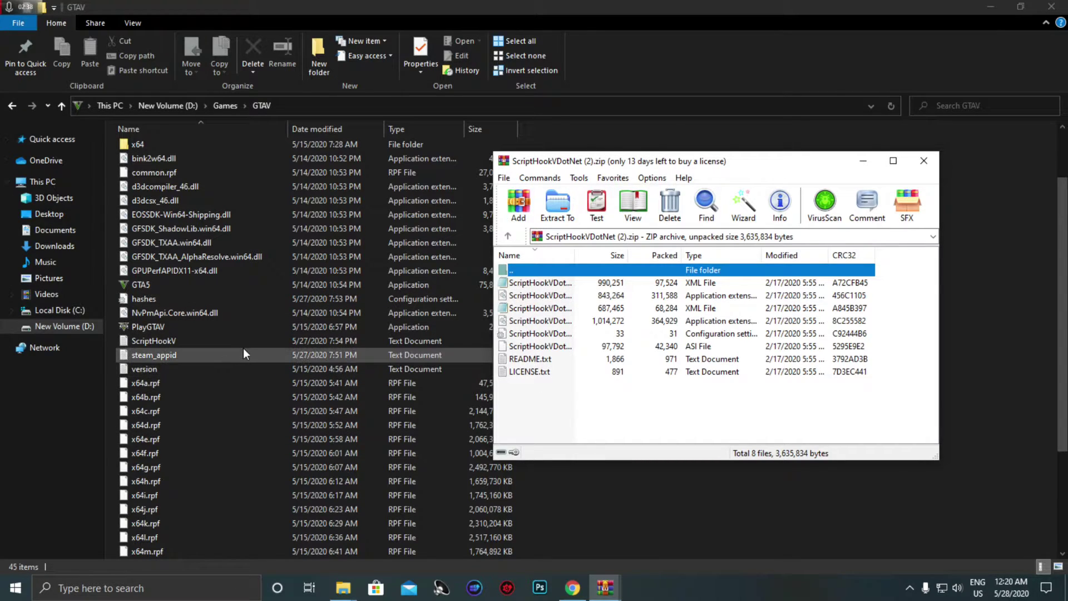
pyautogui.click(864, 162)
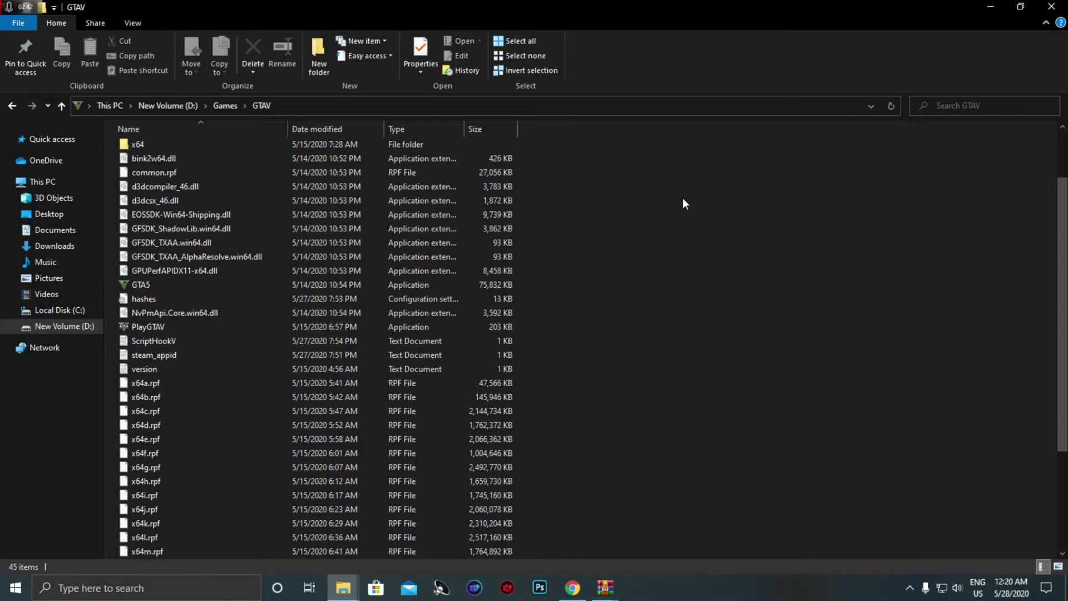
pyautogui.scroll(2, 607, 293)
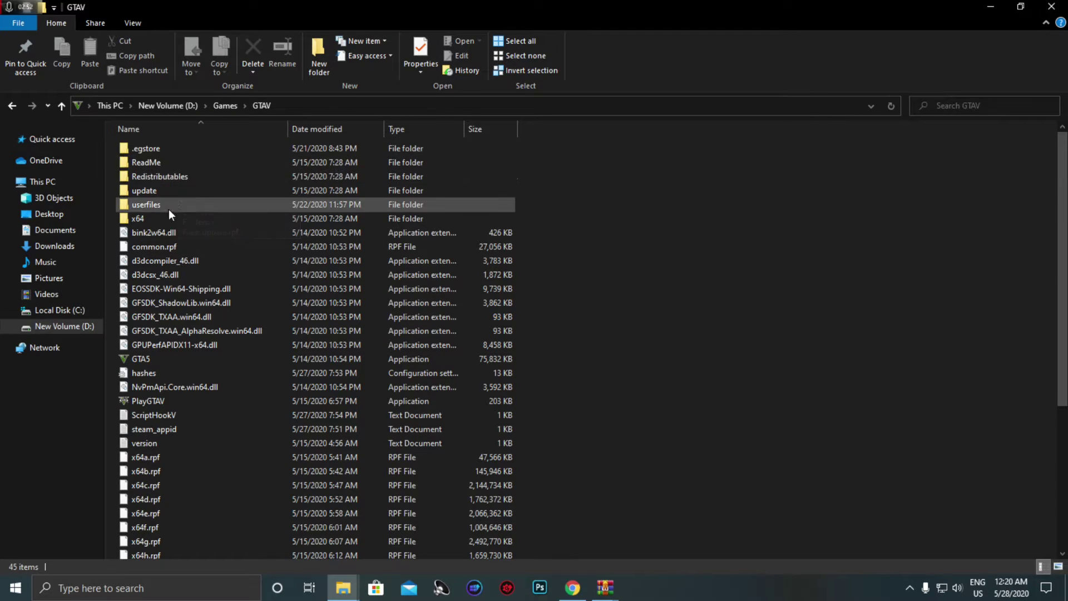
pyautogui.rightClick(609, 195)
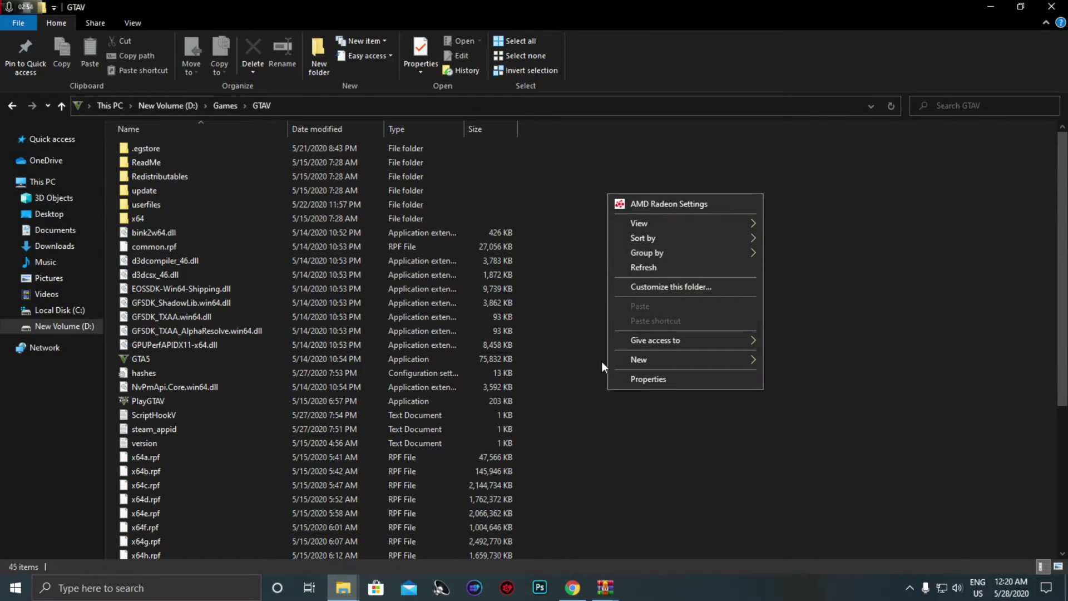
pyautogui.click(570, 305)
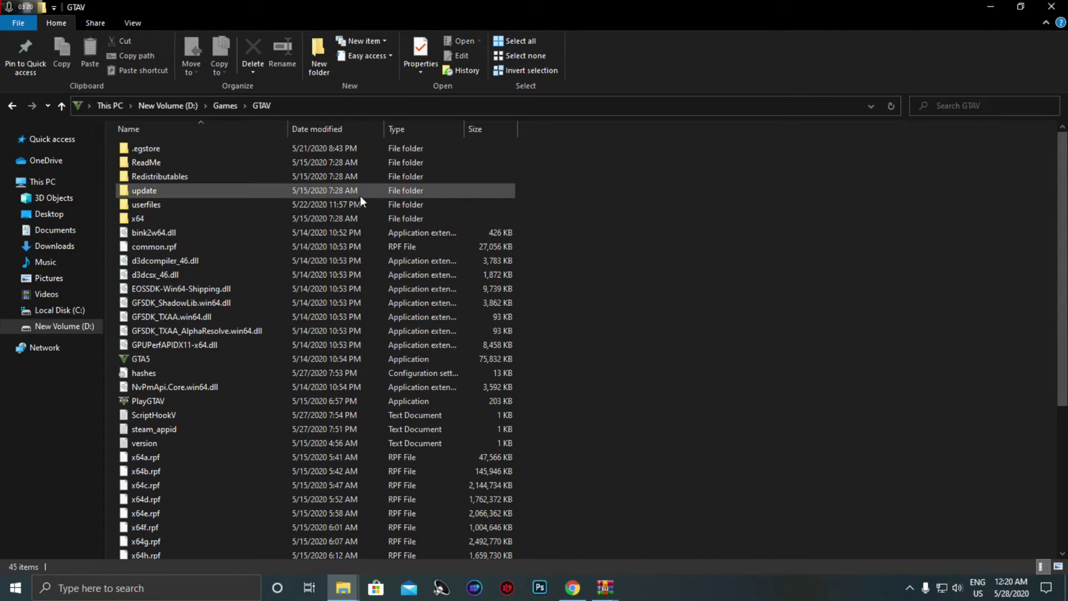
pyautogui.rightClick(610, 205)
pyautogui.click(583, 208)
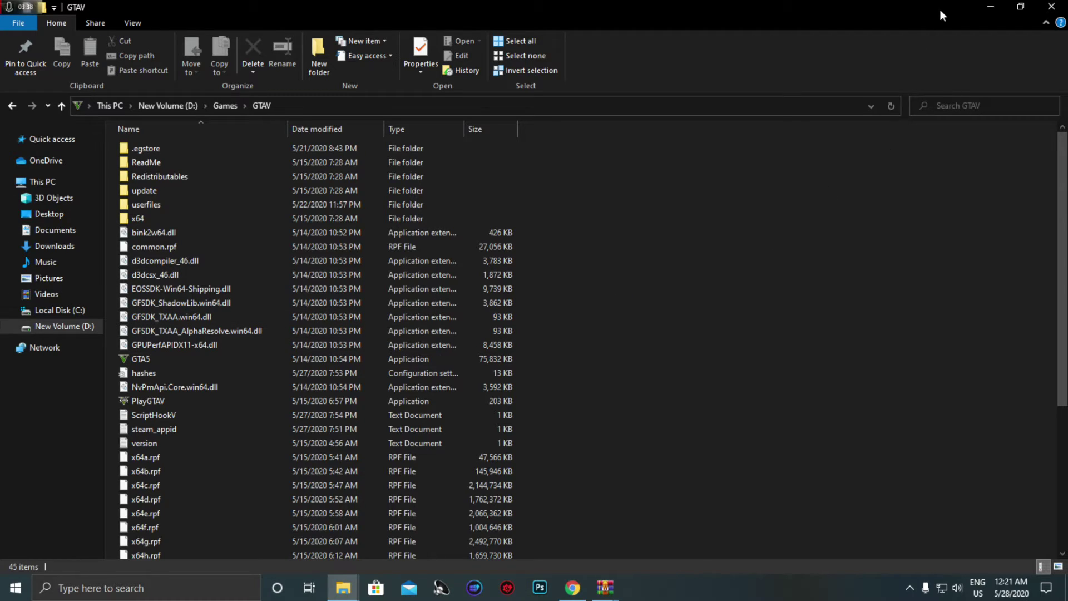
# Minimise the GTAV folder window, launch OpenIV from the desktop and load Grand Theft Auto V for Windows.
pyautogui.click(988, 5)
pyautogui.rightClick(542, 119)
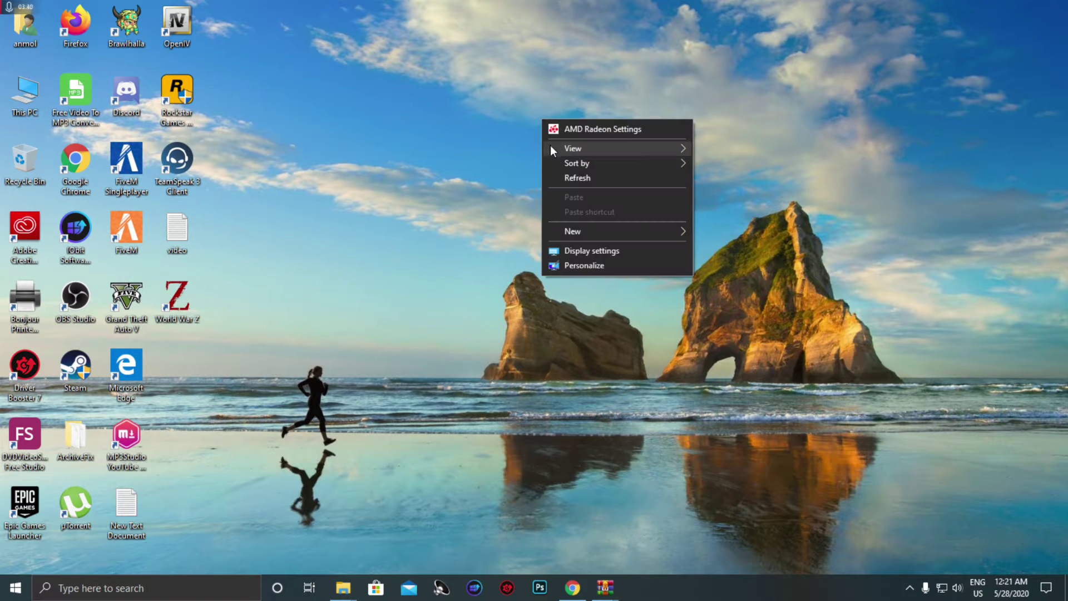
pyautogui.click(562, 177)
pyautogui.rightClick(326, 111)
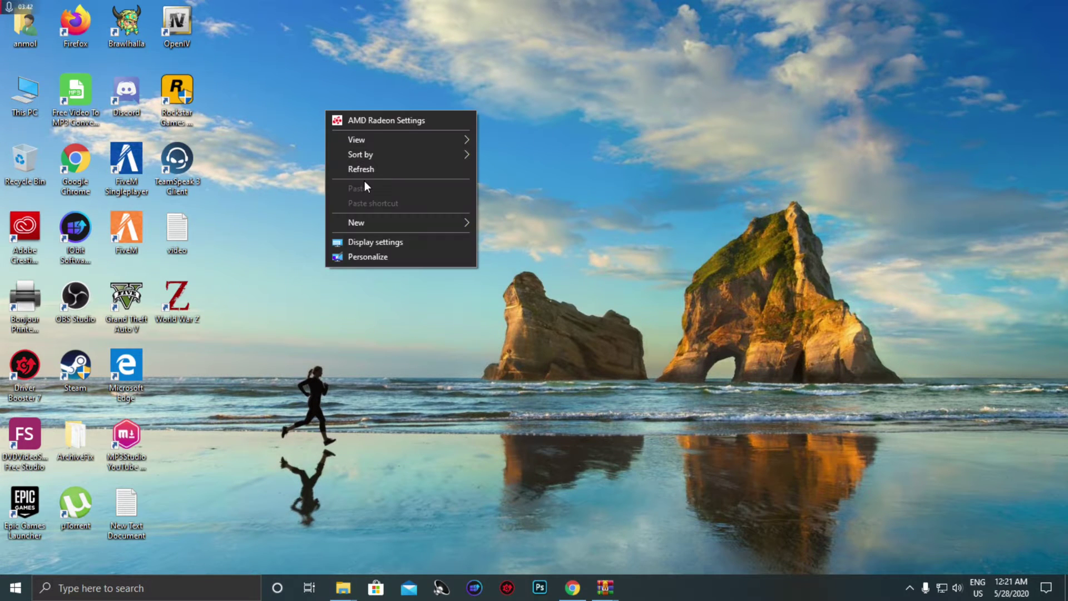
pyautogui.click(362, 170)
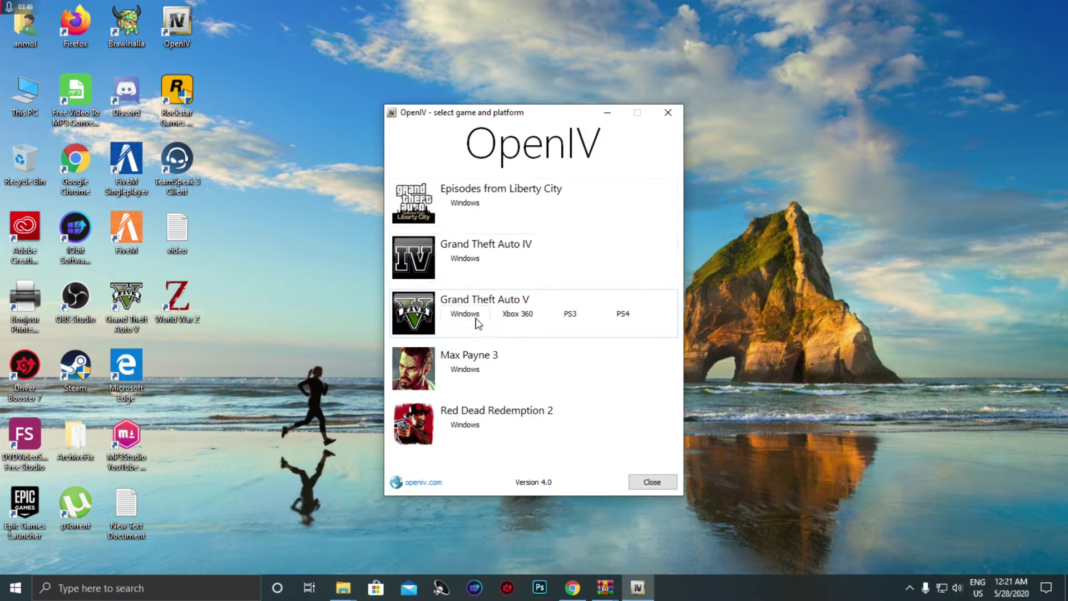
pyautogui.click(476, 321)
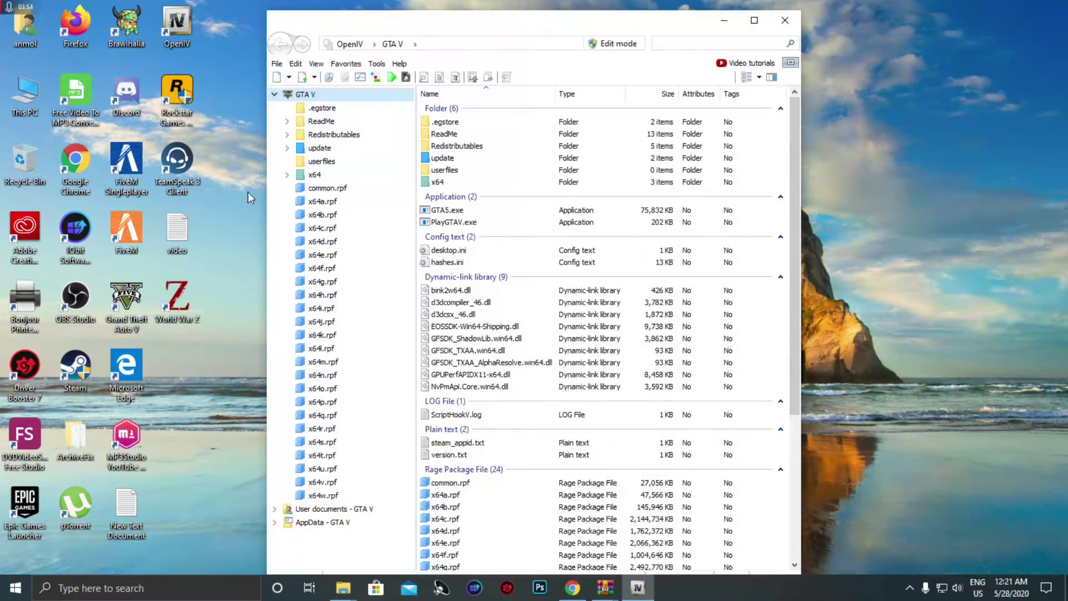
# Install and uninstall the ASI Loader in the GTA V ASI Manager, and close the manager.
pyautogui.click(360, 82)
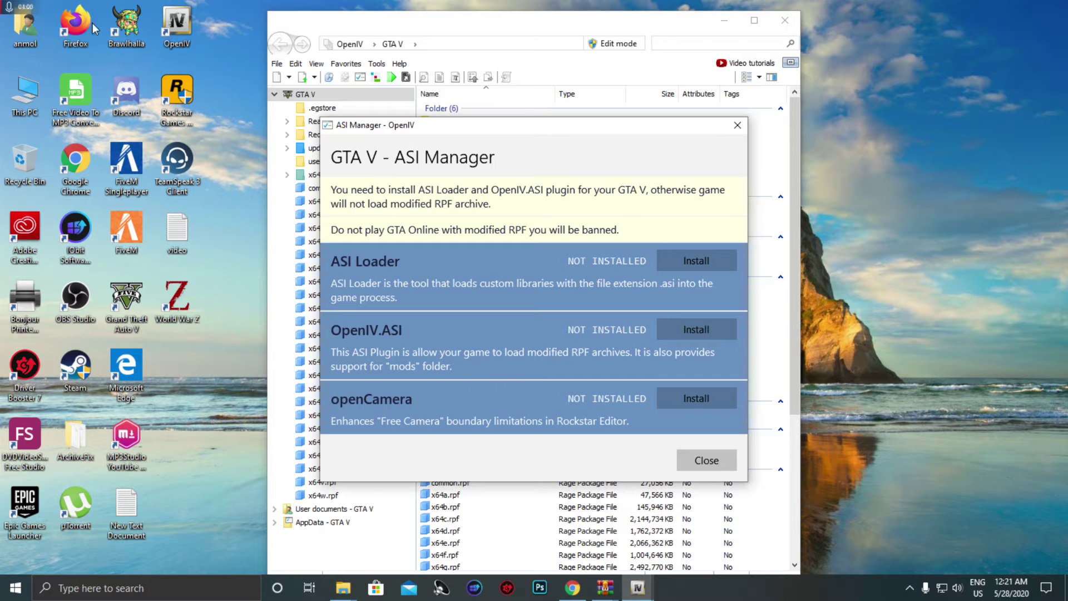
pyautogui.click(697, 258)
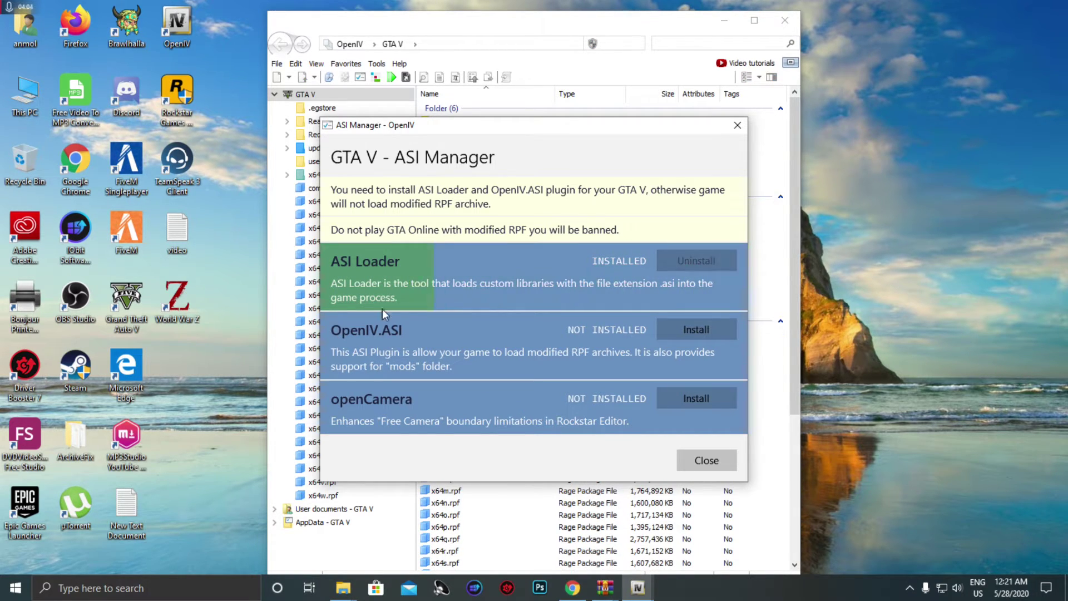
pyautogui.moveTo(520, 130); pyautogui.dragTo(542, 121)
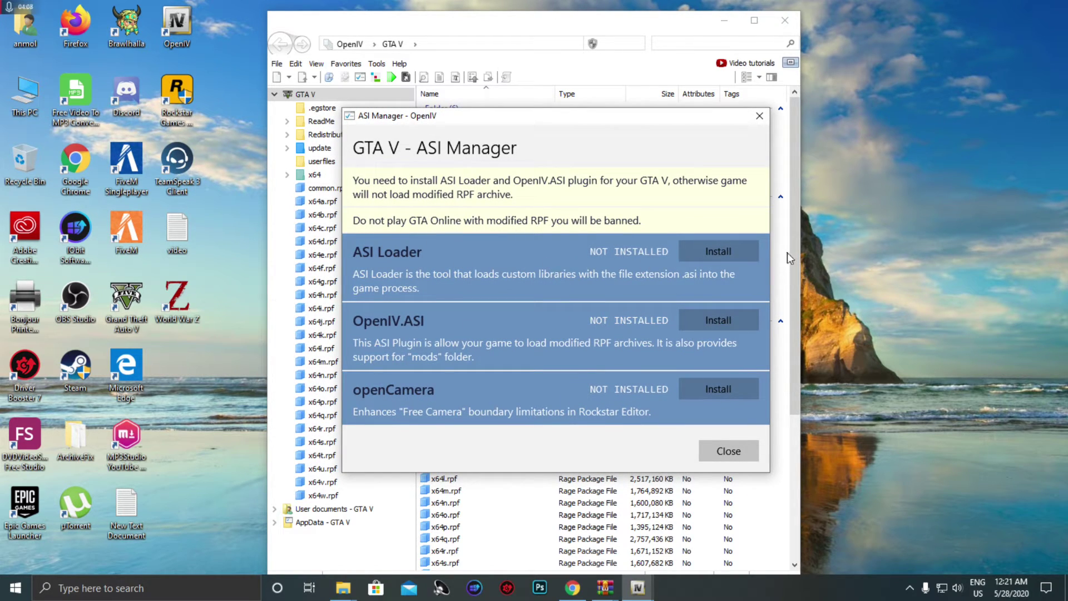
pyautogui.click(702, 247)
pyautogui.click(696, 246)
pyautogui.click(759, 116)
pyautogui.rightClick(863, 131)
pyautogui.click(877, 182)
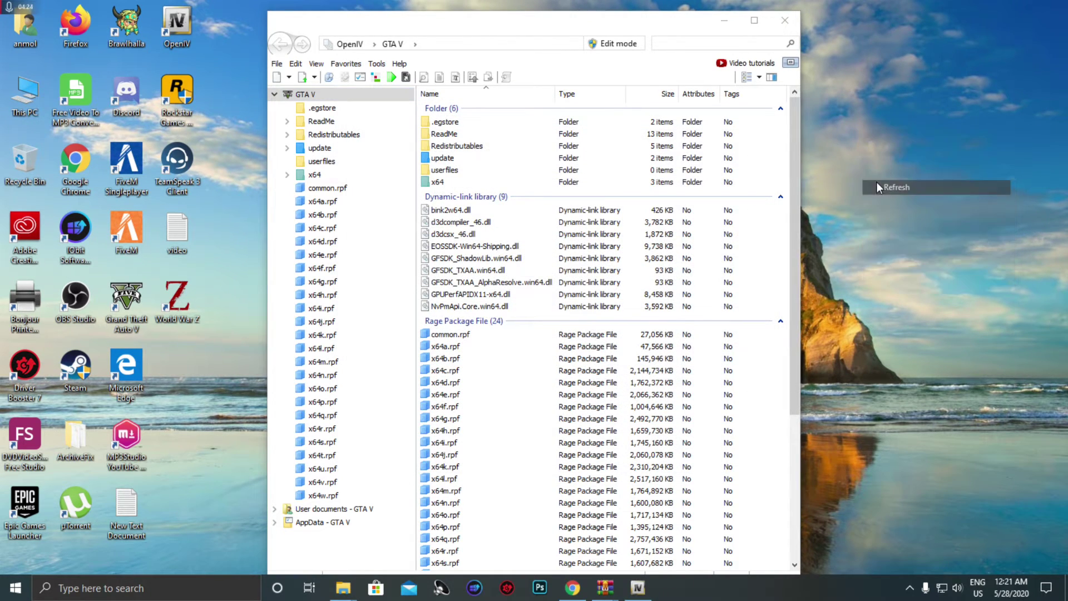
pyautogui.click(796, 139)
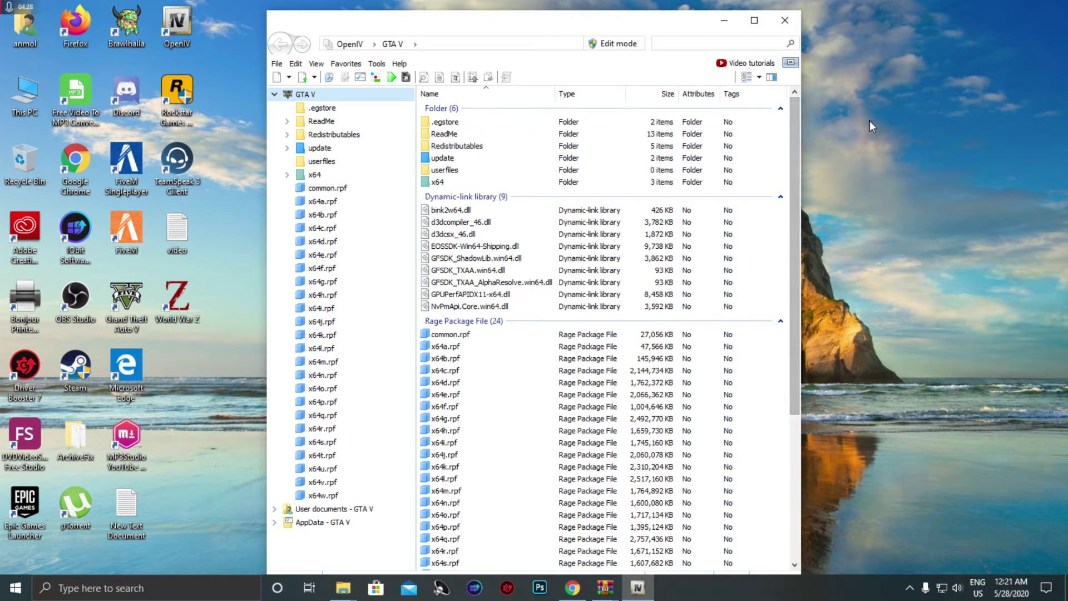
pyautogui.rightClick(883, 156)
pyautogui.click(899, 214)
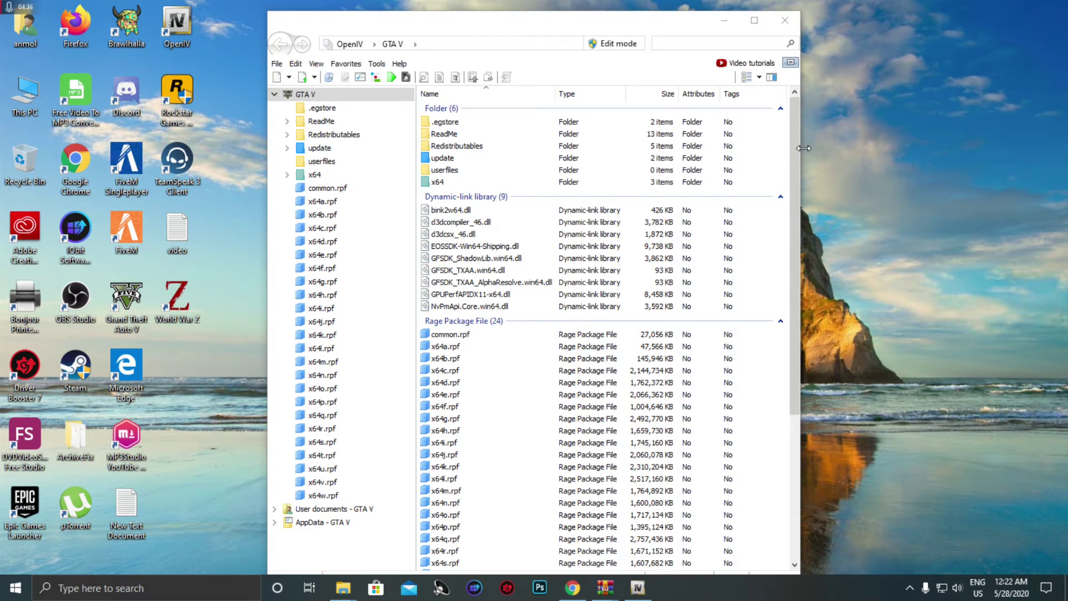
pyautogui.rightClick(873, 118)
pyautogui.click(887, 182)
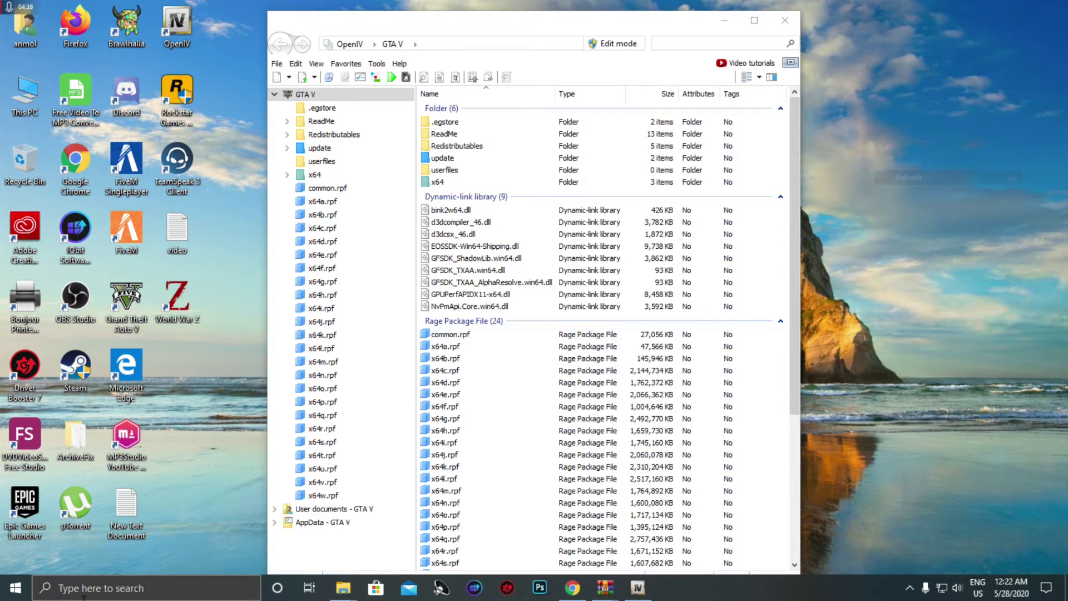
# Enable edit mode for the GTA V files and open the ASI Manager.
pyautogui.click(617, 43)
pyautogui.click(578, 336)
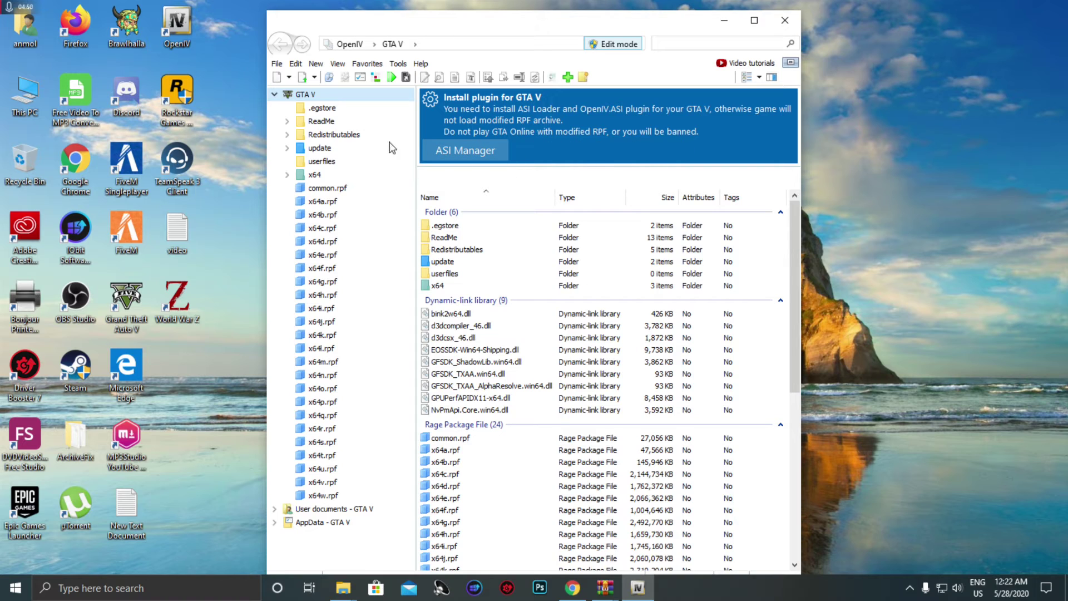
pyautogui.click(463, 150)
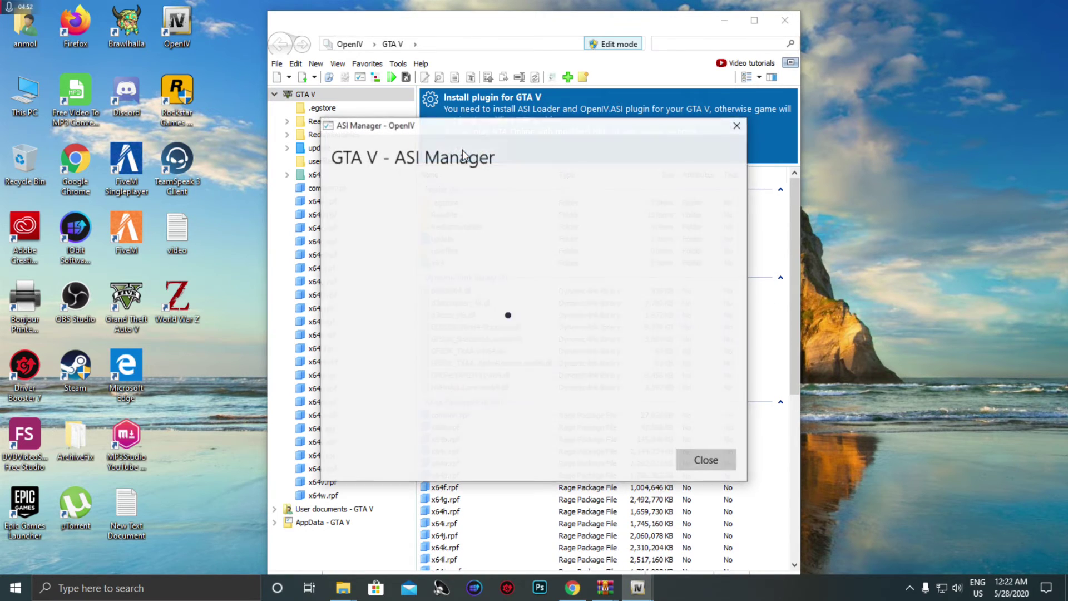
# Close the ASI Manager and move the OpenIV window slightly closer to the desktop icons.
pyautogui.click(737, 125)
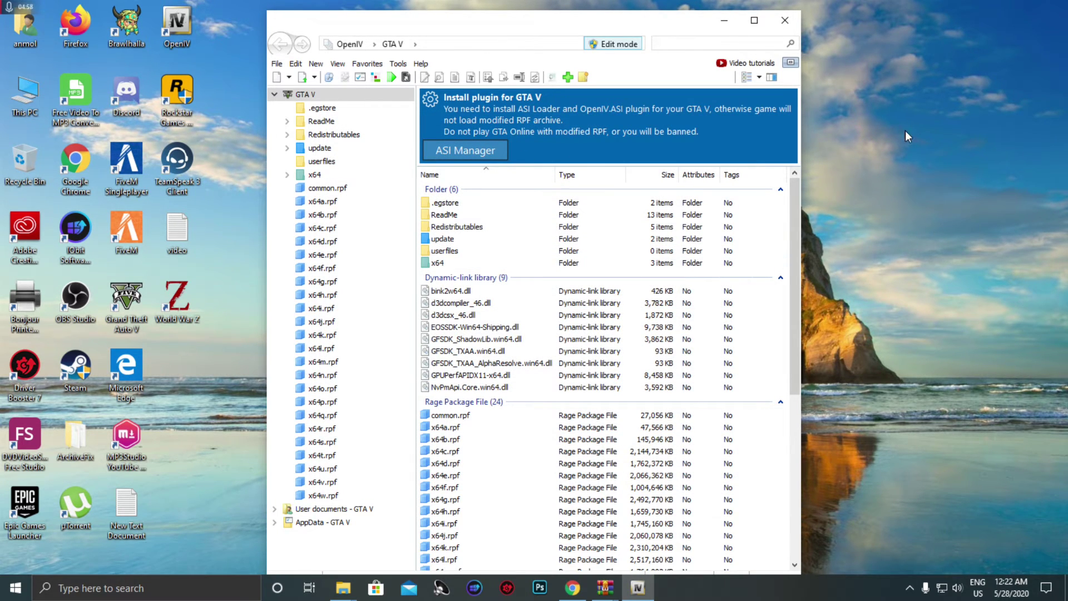
pyautogui.rightClick(927, 186)
pyautogui.click(930, 238)
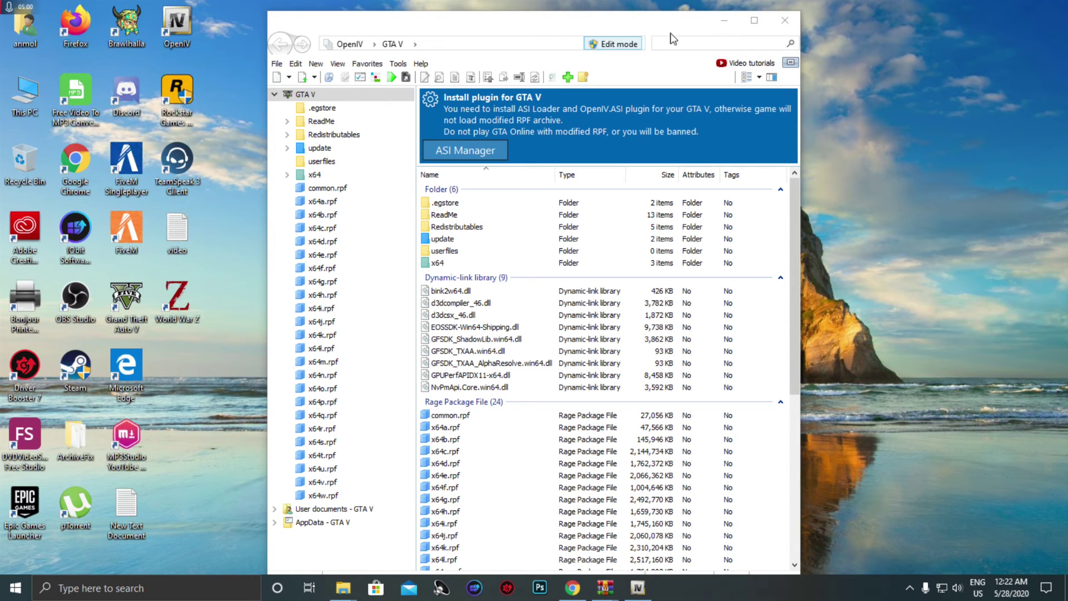
pyautogui.moveTo(671, 33); pyautogui.dragTo(629, 35)
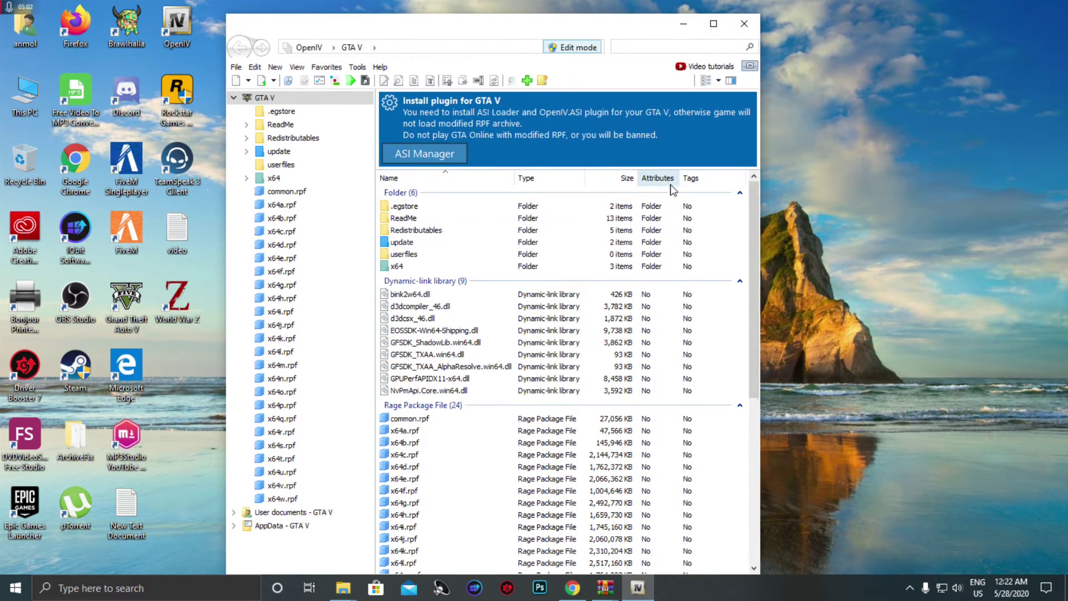
pyautogui.scroll(-10, 673, 195)
pyautogui.scroll(10, 703, 295)
pyautogui.moveTo(757, 211); pyautogui.dragTo(763, 154)
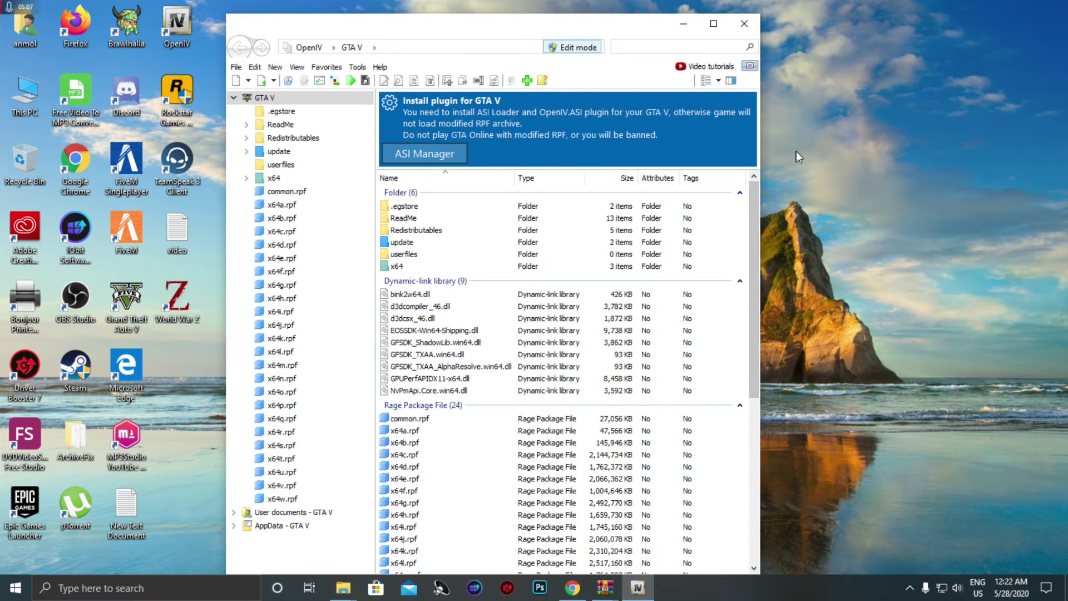
pyautogui.rightClick(830, 202)
pyautogui.click(852, 257)
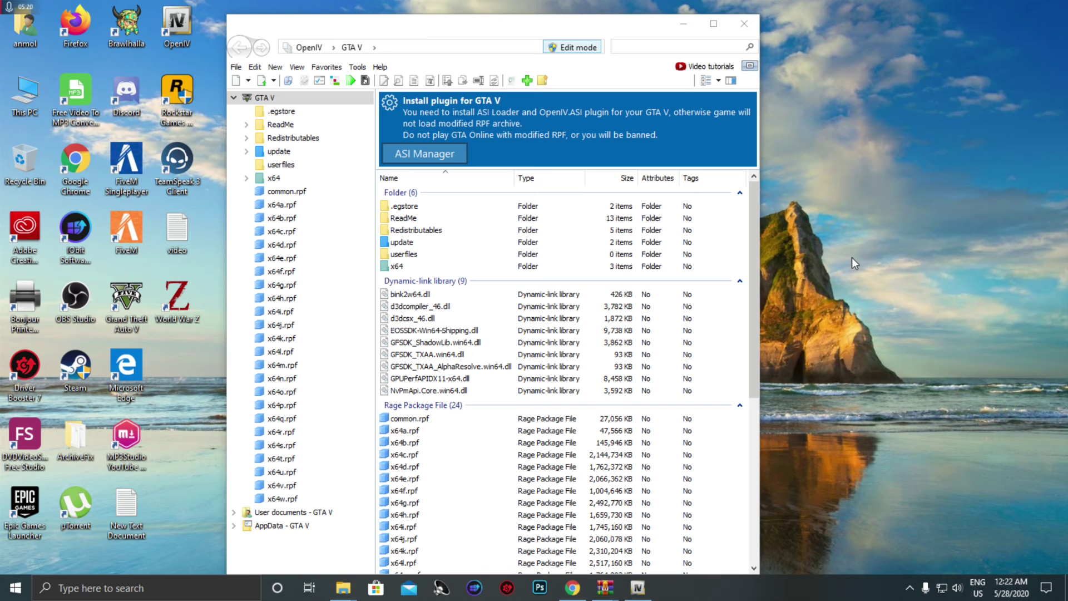
pyautogui.rightClick(875, 138)
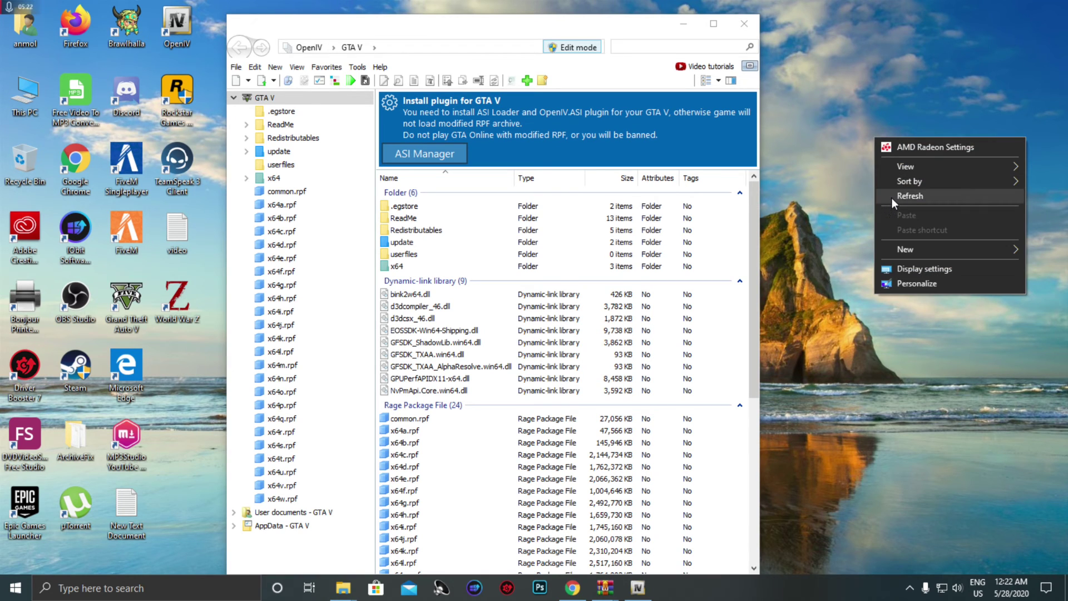
pyautogui.click(891, 197)
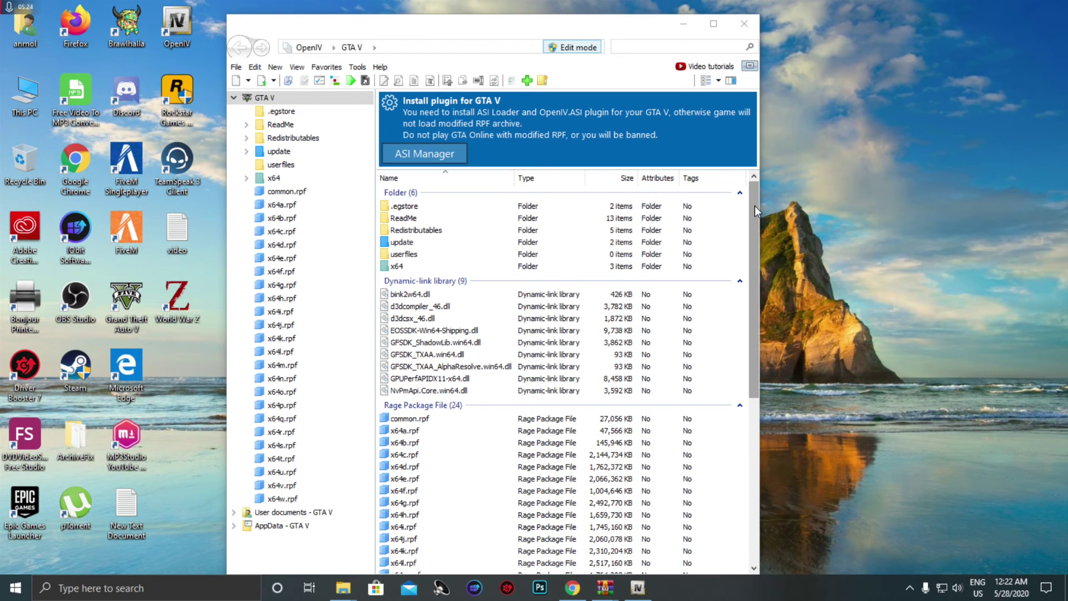
pyautogui.rightClick(807, 139)
pyautogui.click(823, 198)
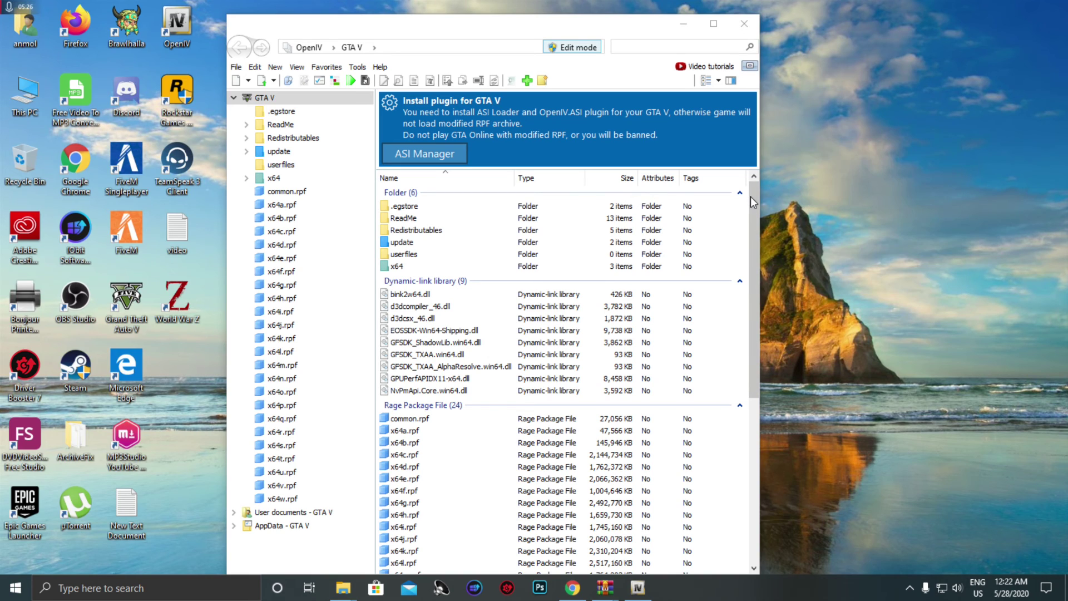